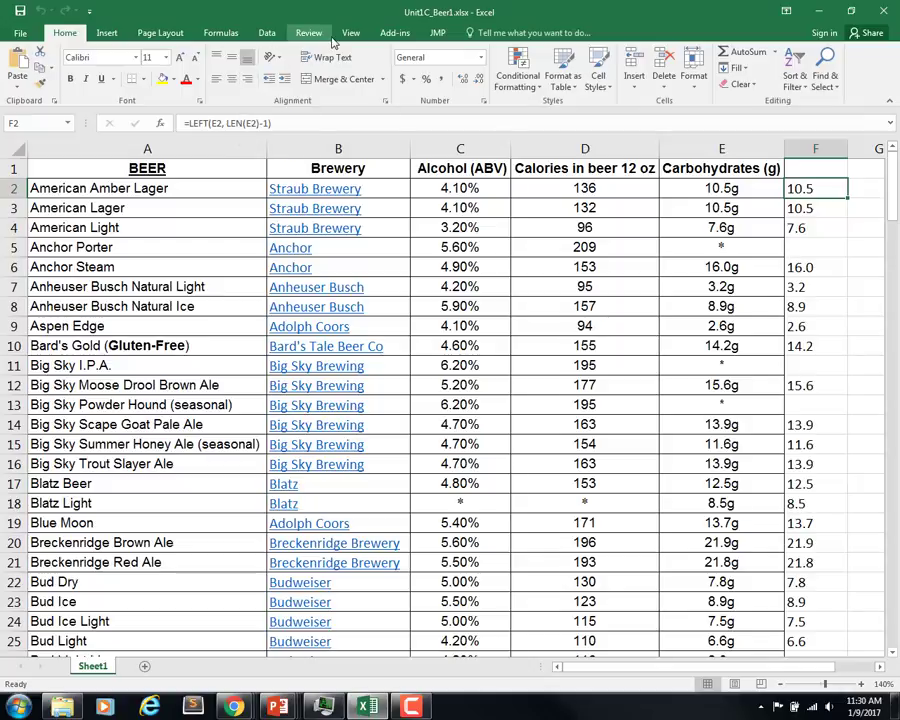
# Step: Sort the beer table by Alcohol (ABV) values from largest to smallest
pyautogui.click(268, 33)
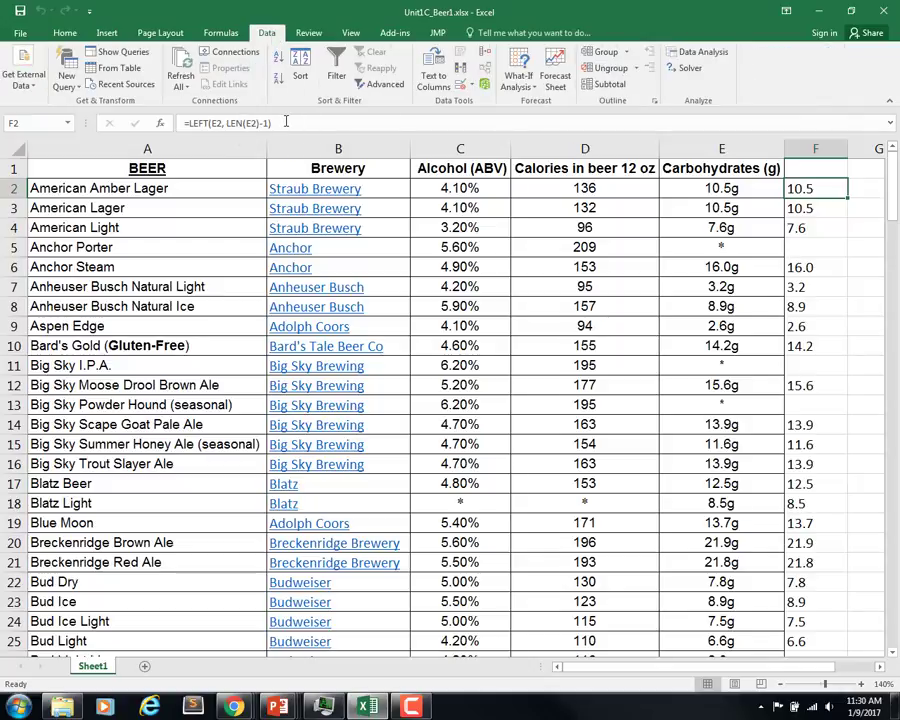
pyautogui.click(300, 68)
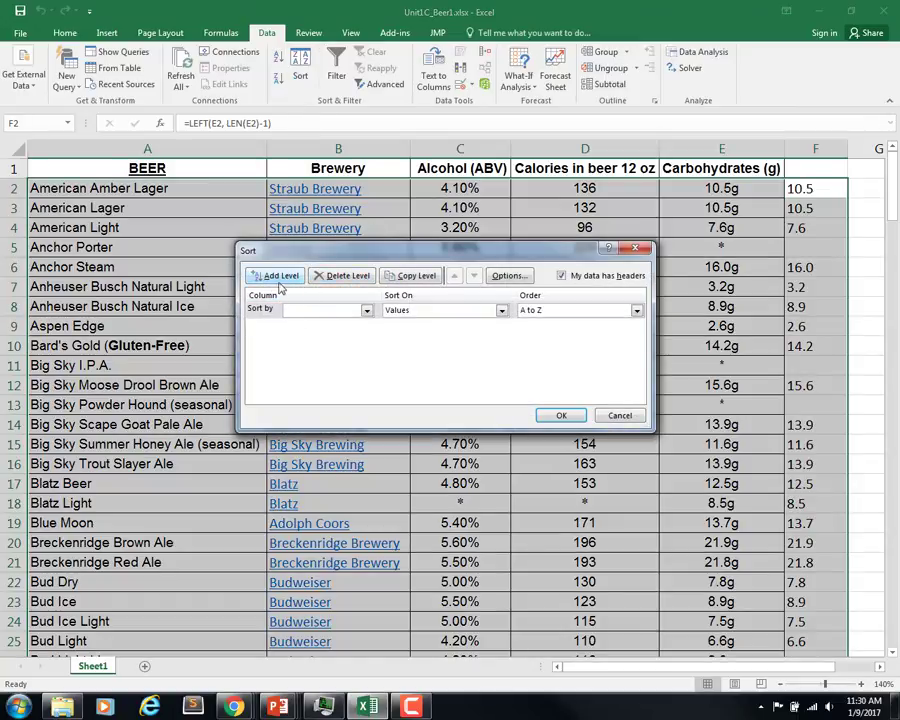
pyautogui.click(367, 311)
pyautogui.click(330, 340)
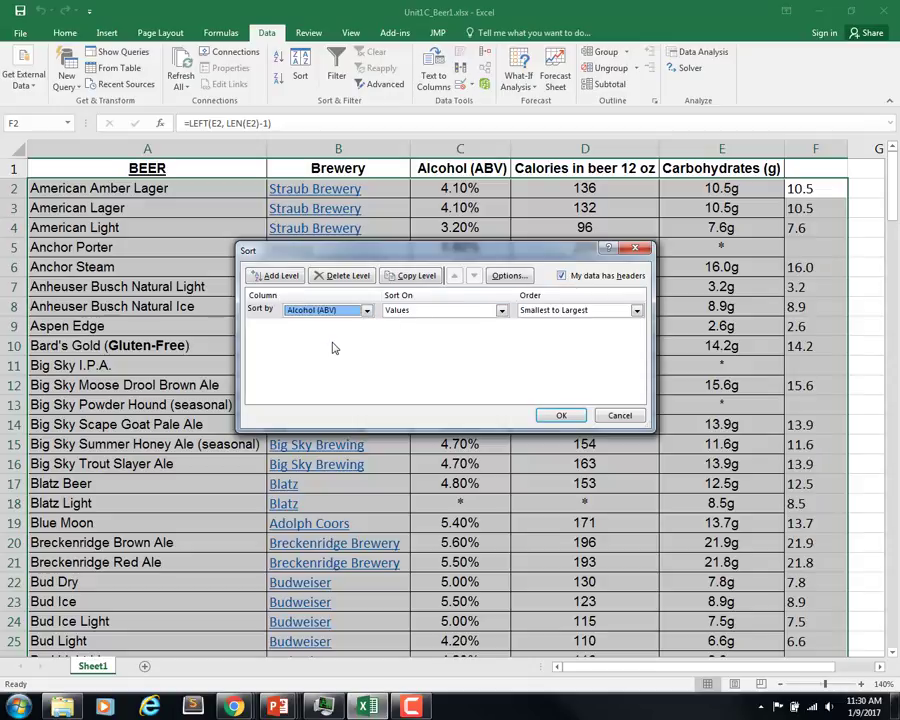
pyautogui.click(635, 311)
pyautogui.click(622, 331)
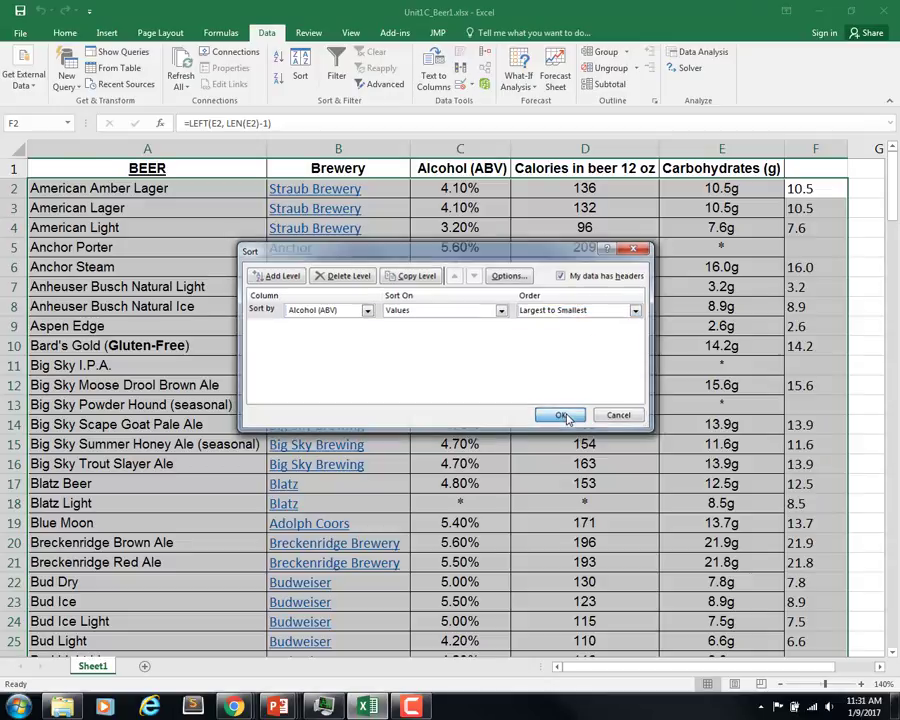
pyautogui.click(564, 416)
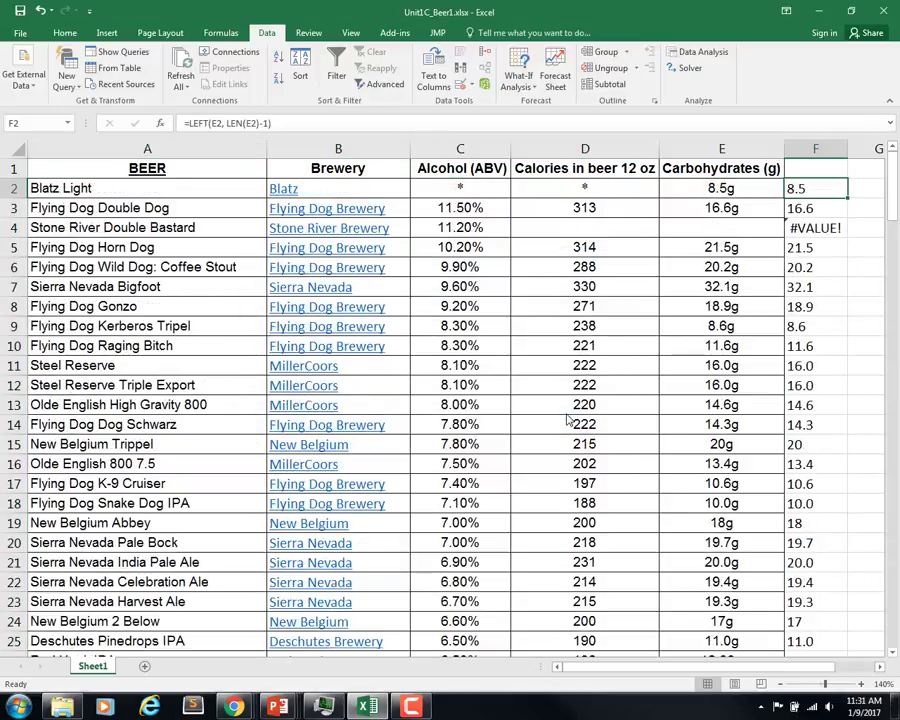
# Step: Re-sort the beer table by Alcohol (ABV) values from smallest to largest
pyautogui.click(489, 193)
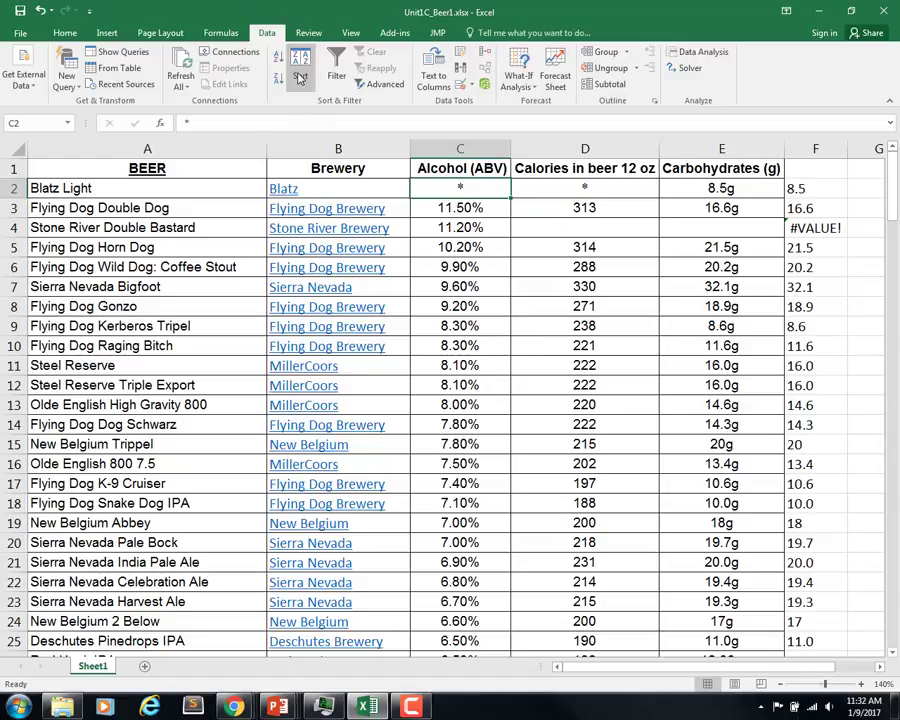
pyautogui.click(300, 68)
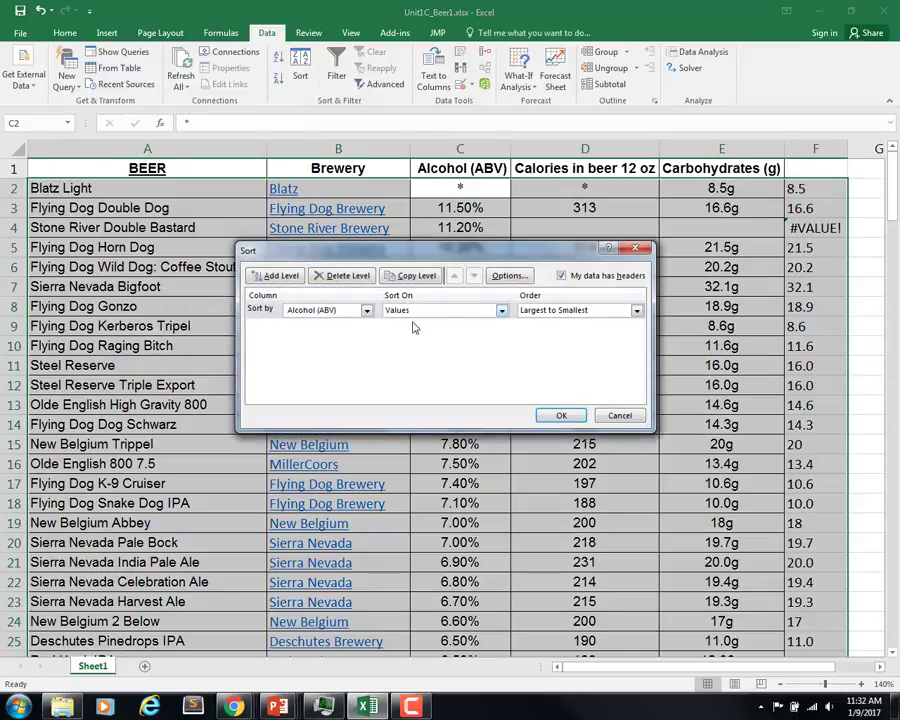
pyautogui.click(636, 310)
pyautogui.click(598, 330)
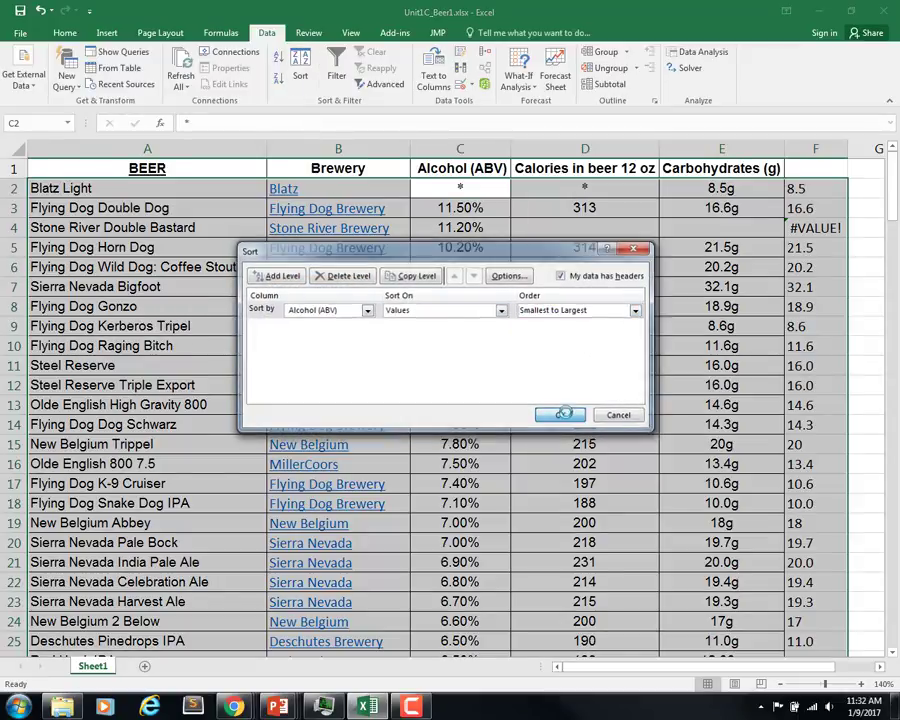
pyautogui.click(565, 414)
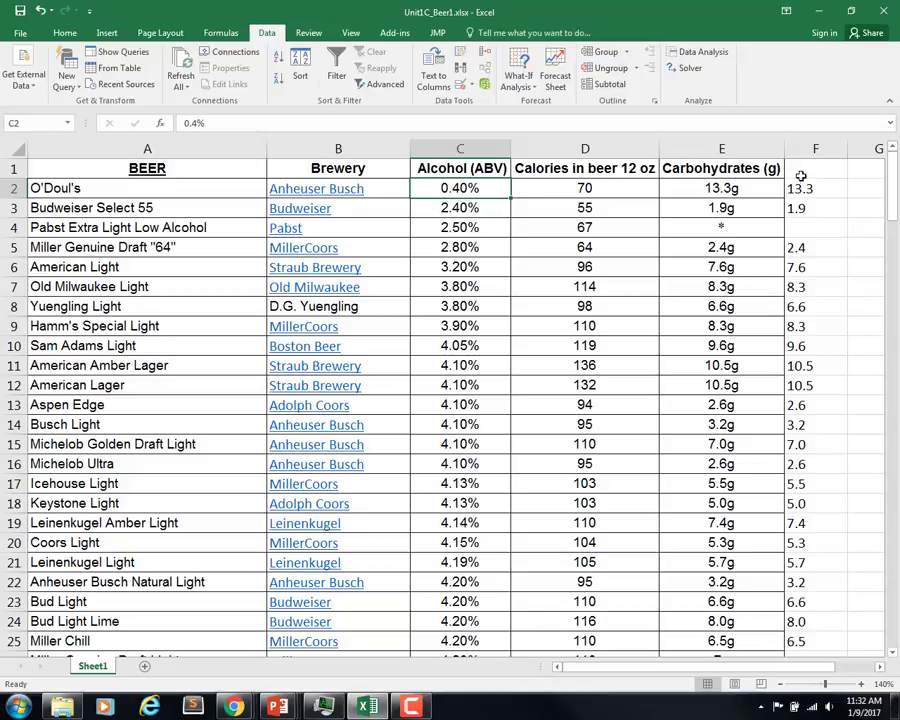
# Step: Turn on filtering for the table's header row and exclude Flying Dog Brewery from the Brewery column
pyautogui.click(719, 172)
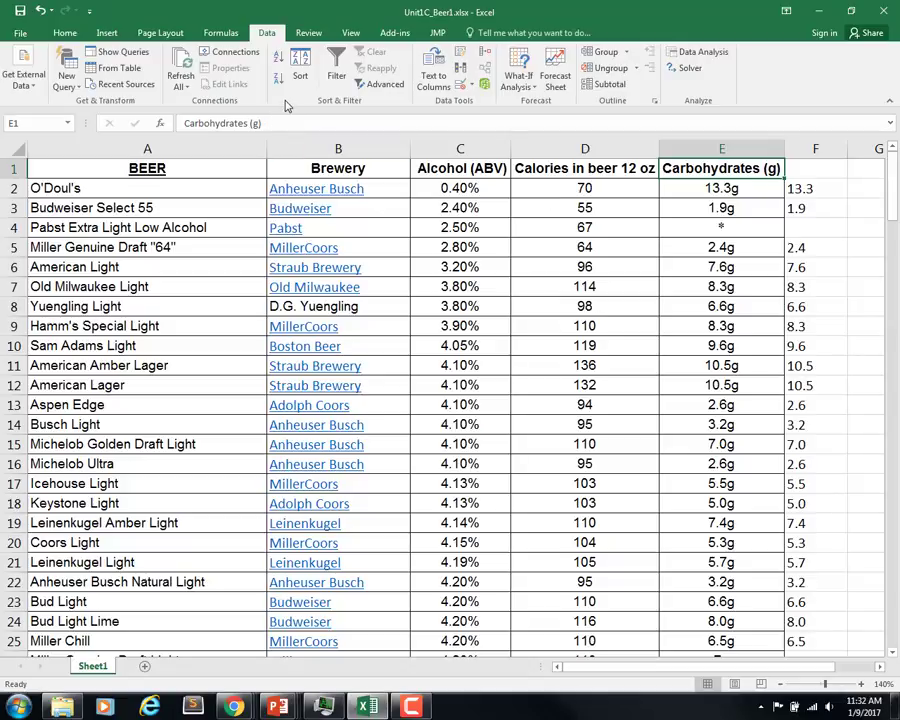
pyautogui.click(336, 67)
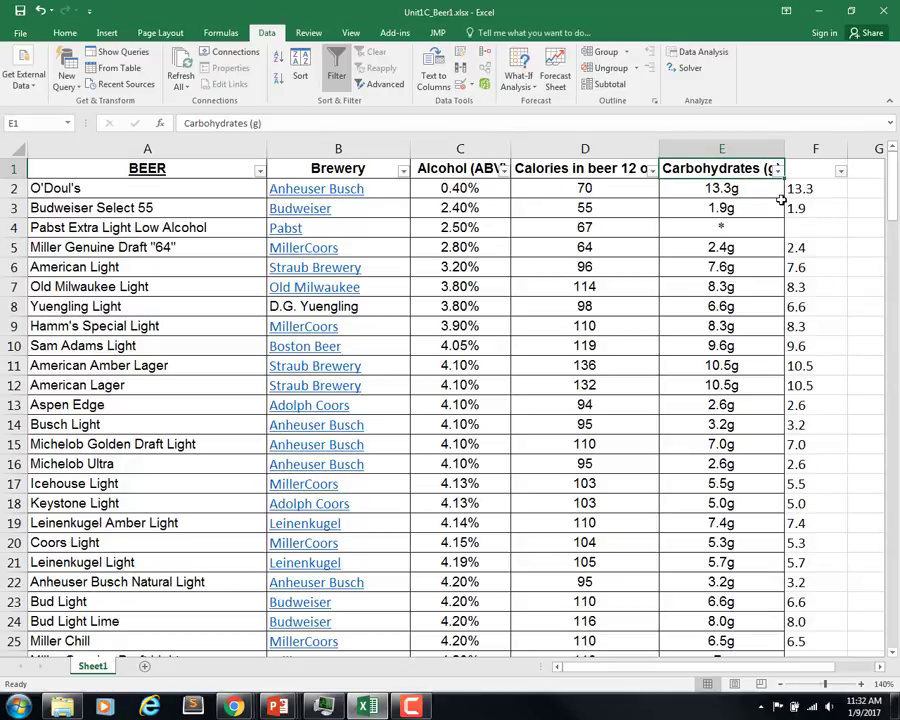
pyautogui.click(402, 172)
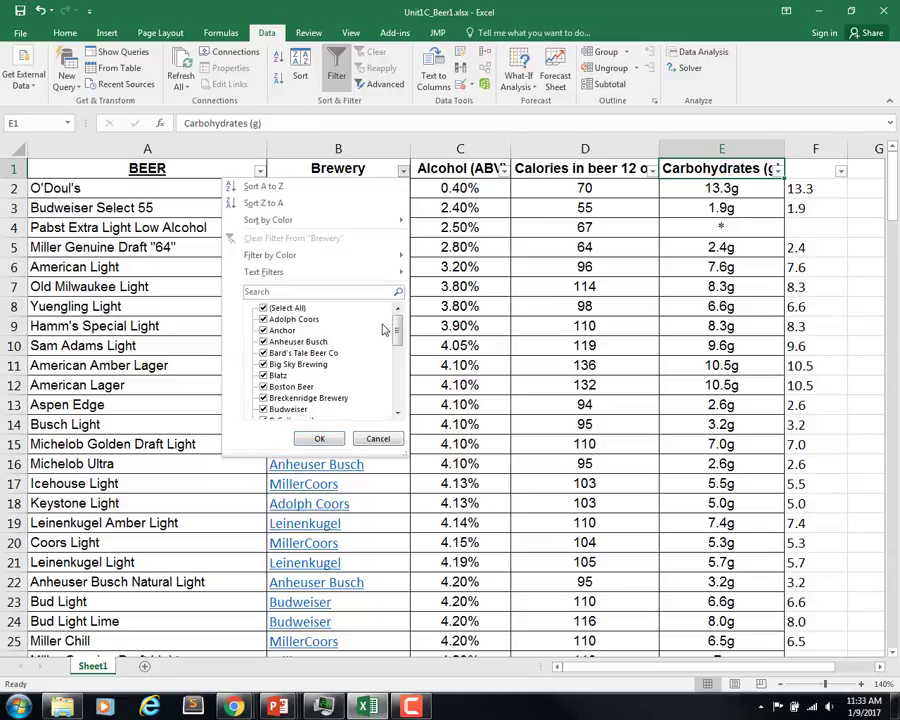
pyautogui.moveTo(397, 332); pyautogui.dragTo(397, 352)
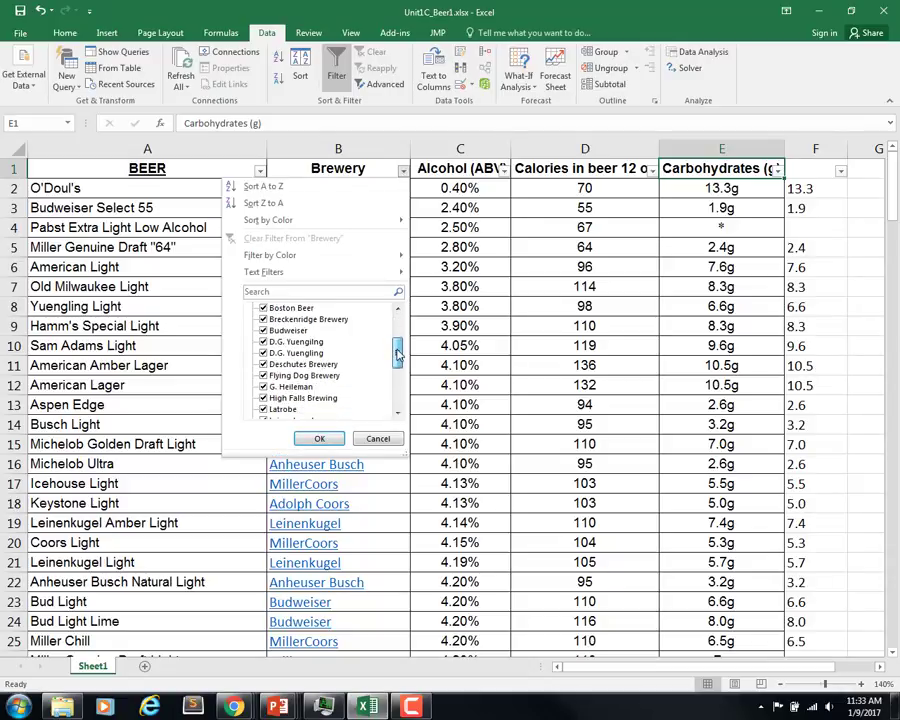
pyautogui.click(263, 375)
pyautogui.click(330, 439)
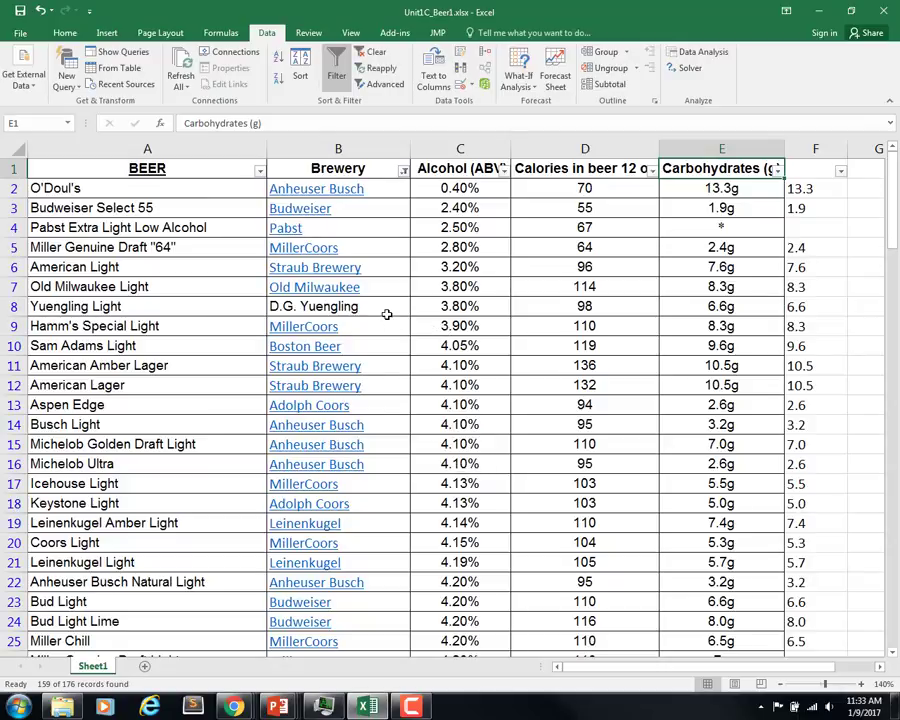
pyautogui.click(381, 278)
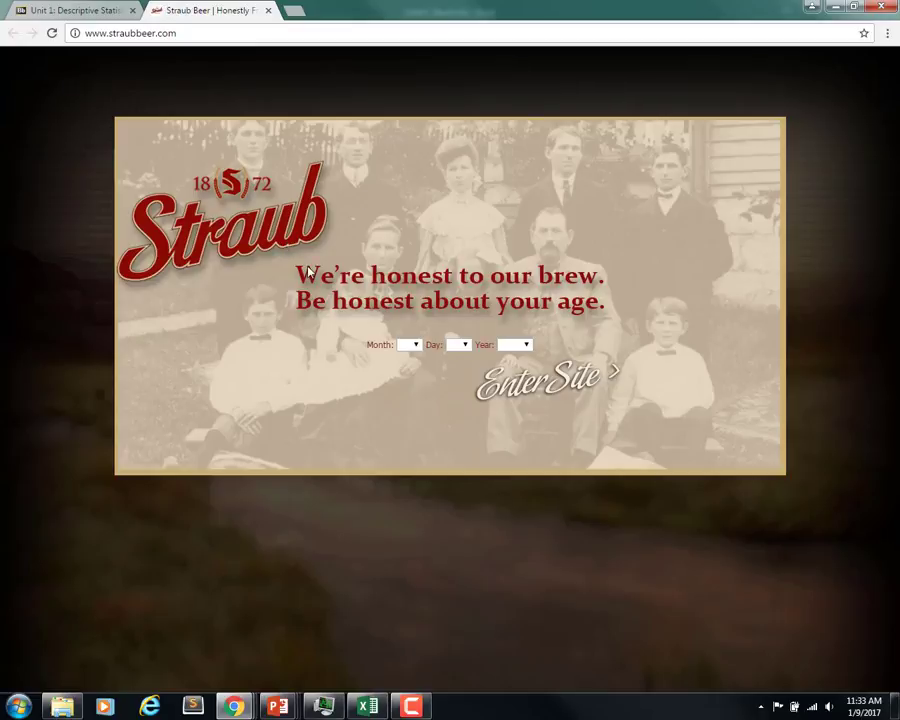
pyautogui.click(269, 10)
pyautogui.click(367, 707)
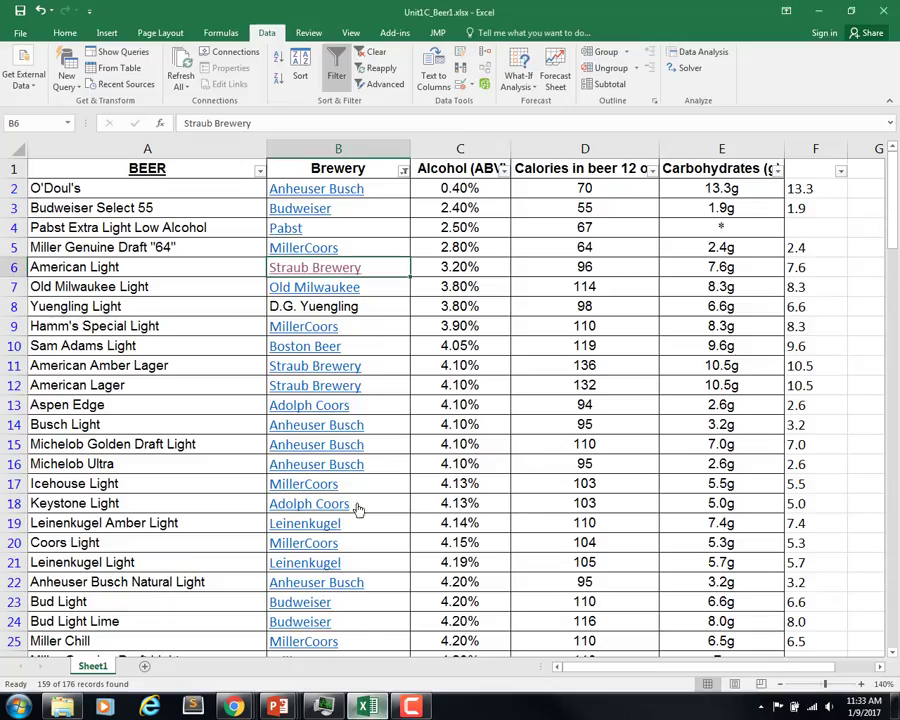
# Step: Change the Brewery filter so that only Flying Dog Brewery is included
pyautogui.click(403, 171)
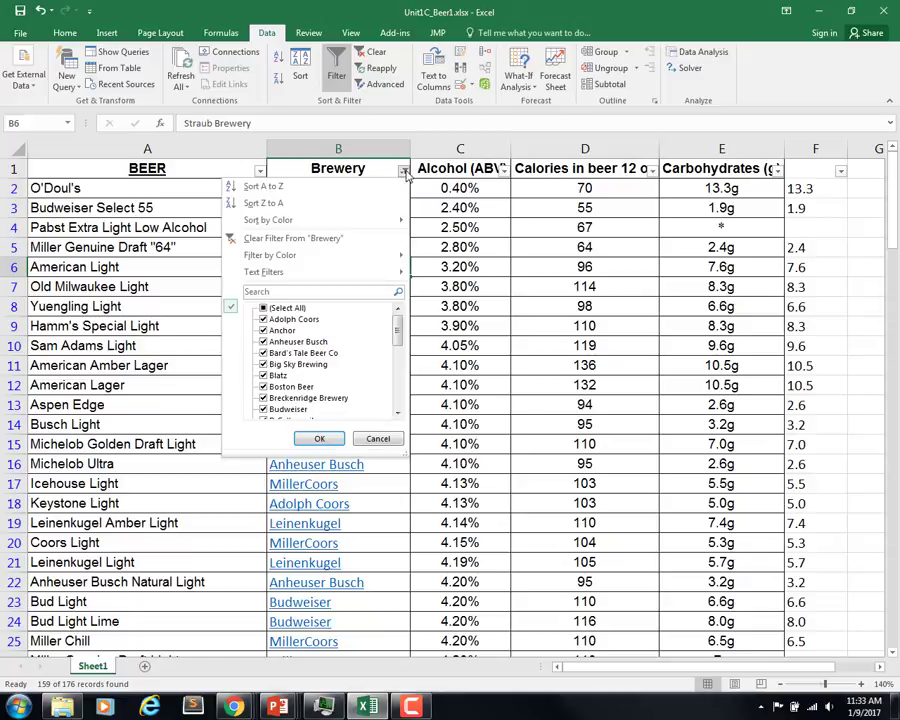
pyautogui.click(282, 310)
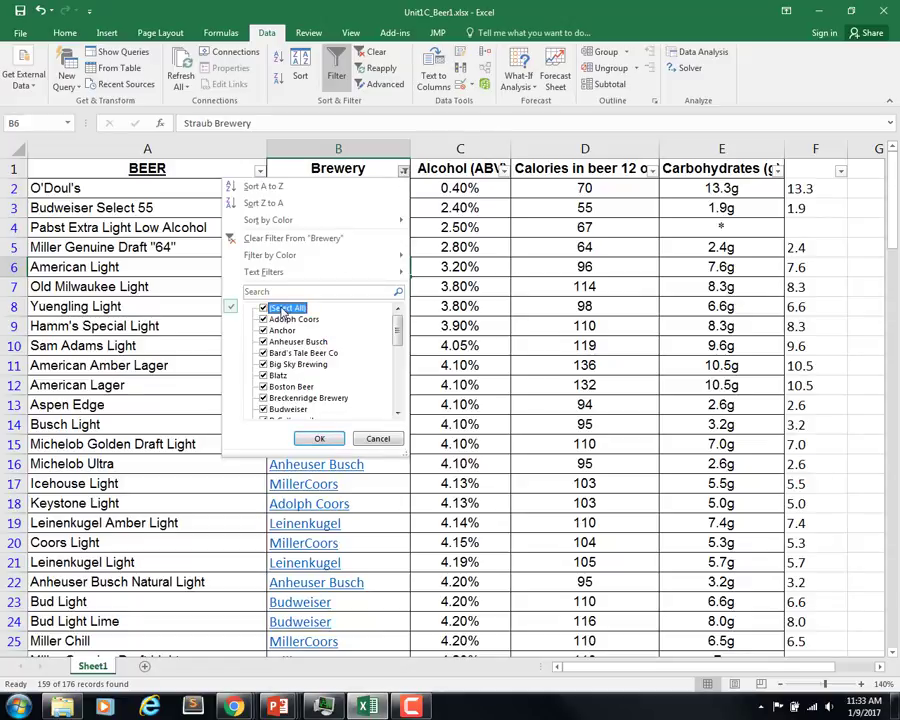
pyautogui.click(284, 310)
pyautogui.scroll(-2, 297, 350)
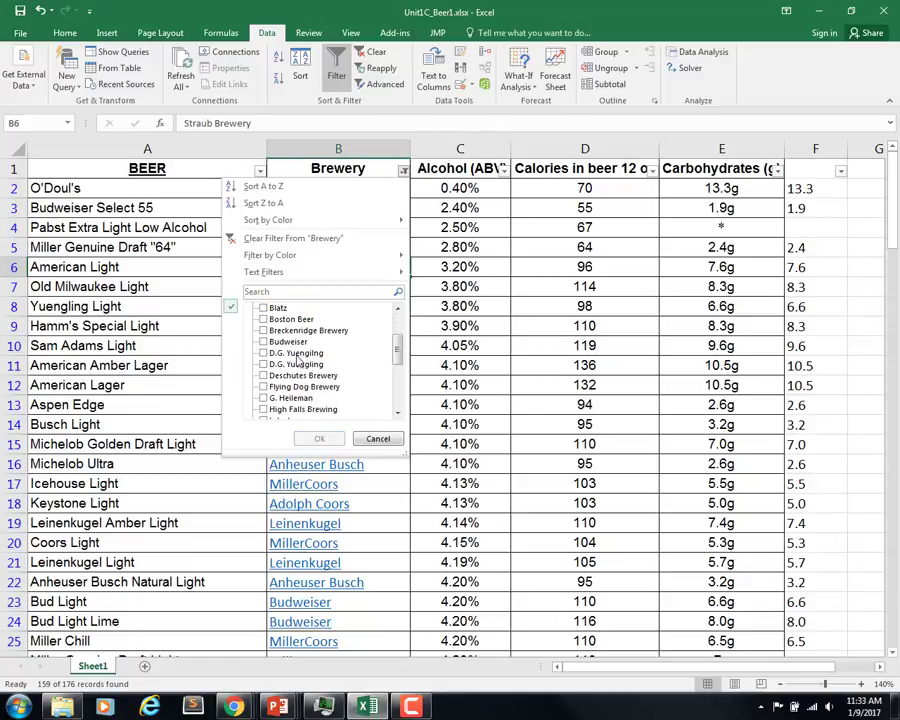
pyautogui.click(265, 387)
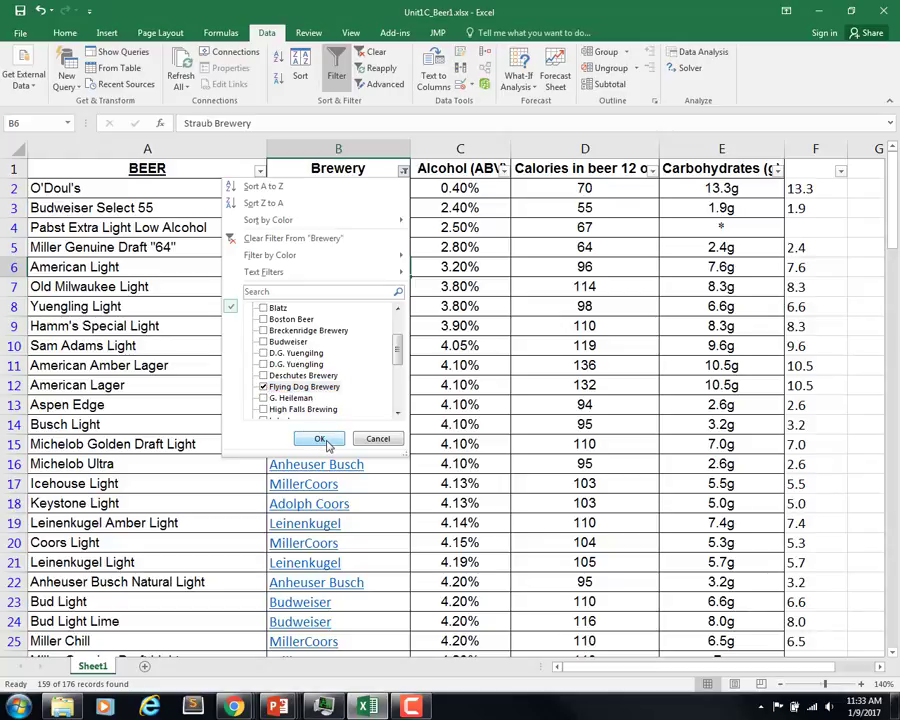
pyautogui.click(320, 439)
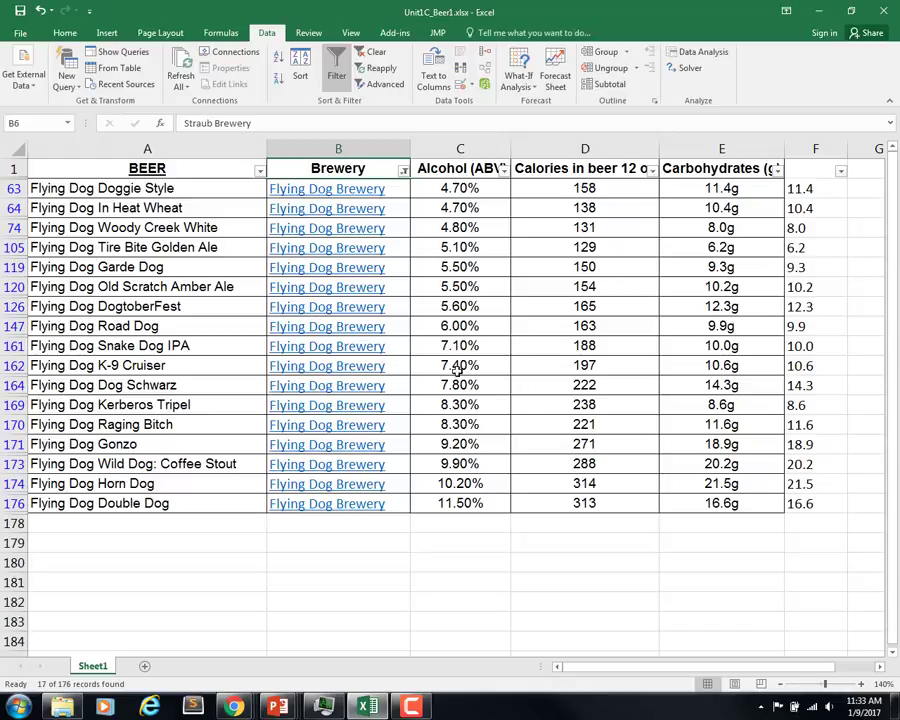
# Step: Select the last five Alcohol (ABV) values, switch to the PowerPoint slide show and advance to the Quick Analysis Button slide
pyautogui.moveTo(445, 428); pyautogui.dragTo(447, 500)
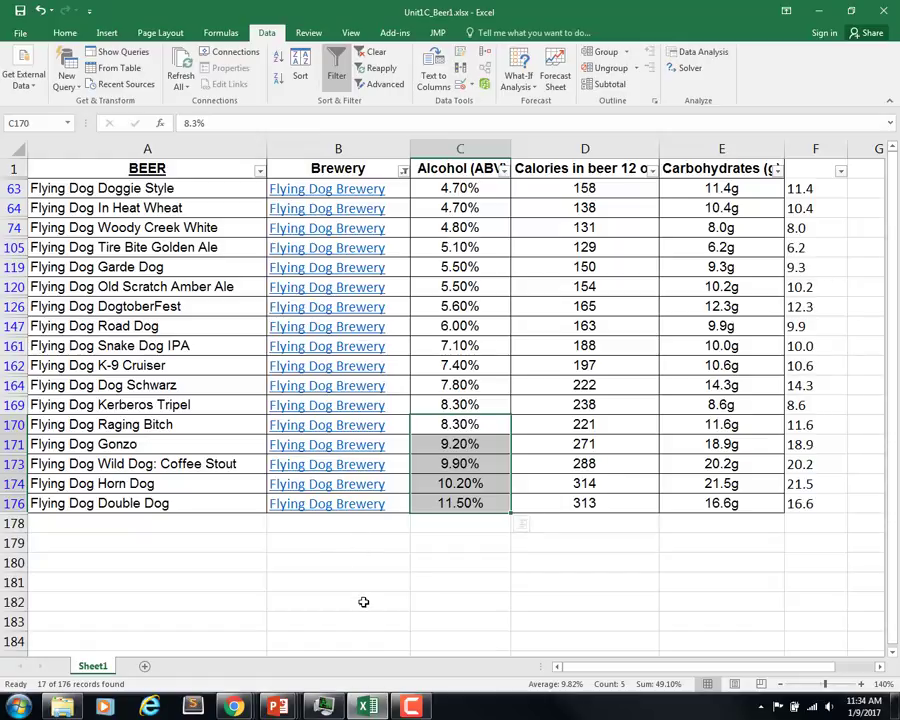
pyautogui.click(278, 707)
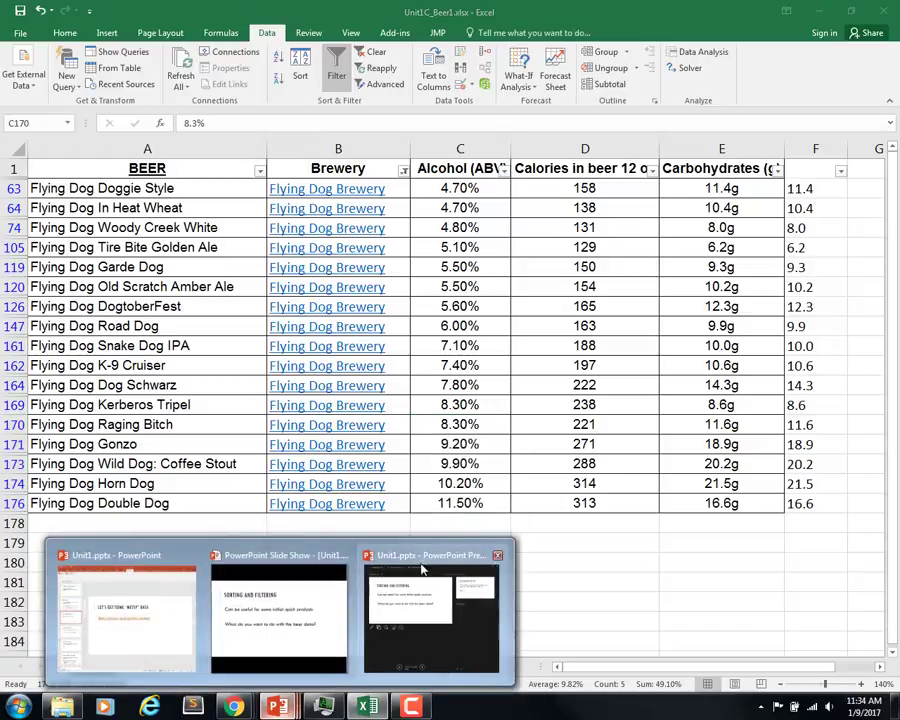
pyautogui.click(300, 617)
pyautogui.click(490, 487)
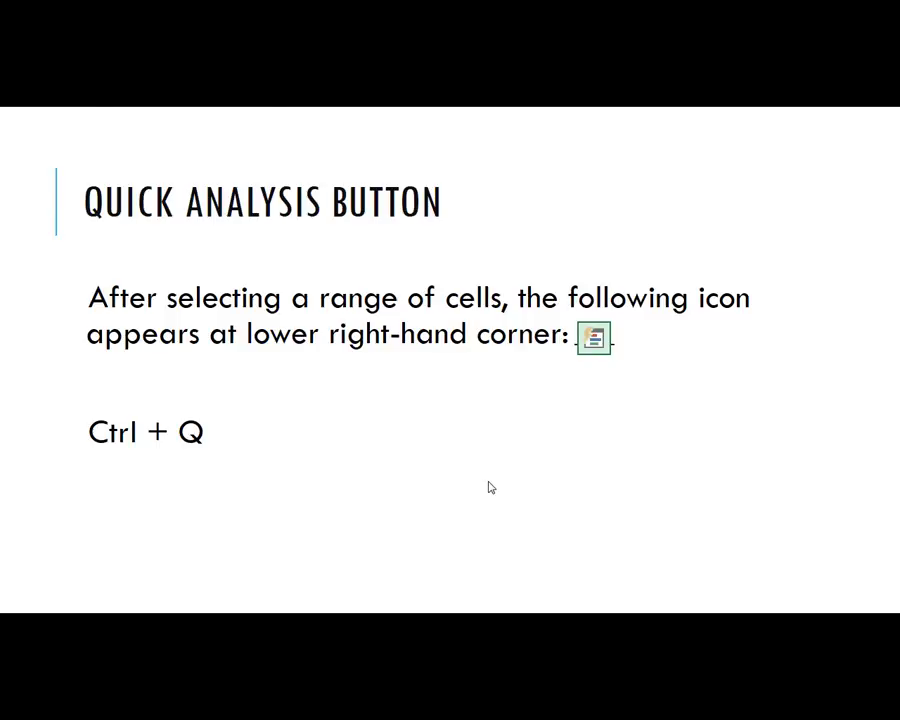
# Step: Switch back to Excel and open Quick Analysis for all filtered Alcohol (ABV) values, C63 to C176, to preview the formatting options
pyautogui.hotkey('alt', 'Tab')
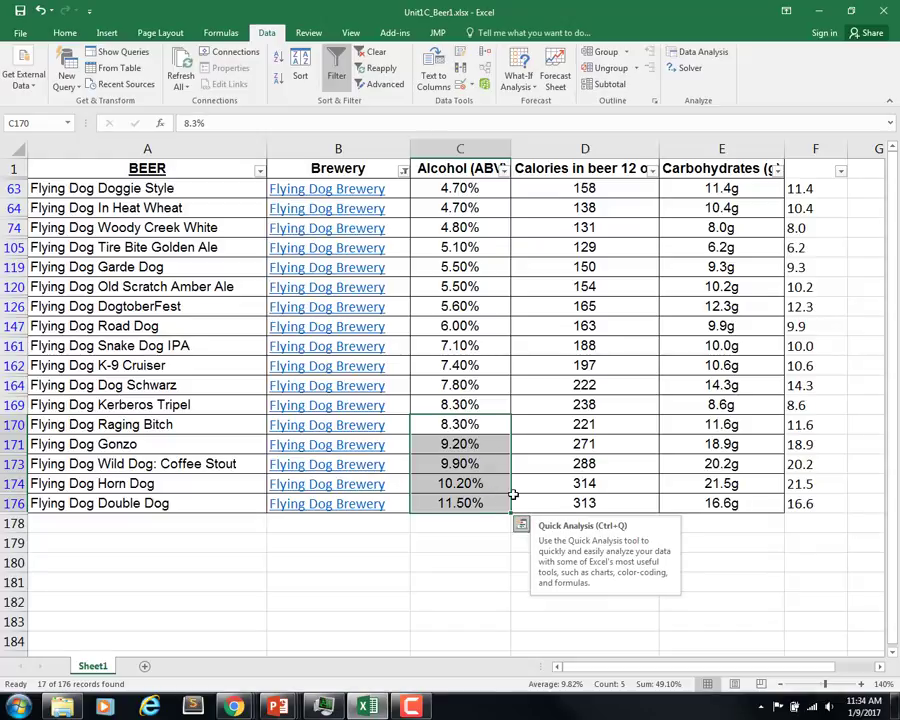
pyautogui.click(470, 208)
pyautogui.moveTo(470, 208); pyautogui.dragTo(480, 501)
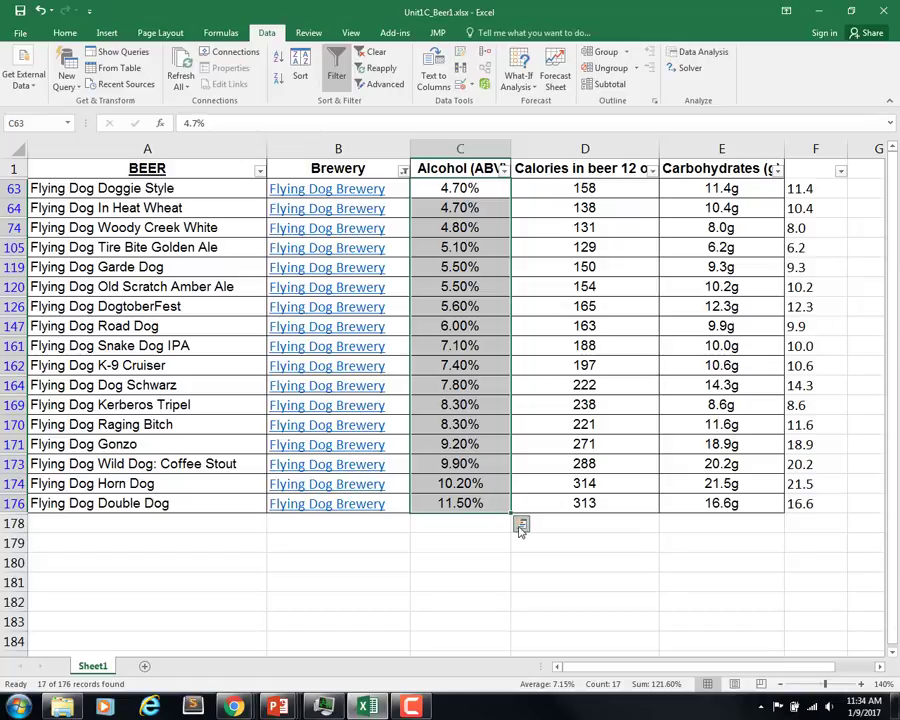
pyautogui.click(520, 526)
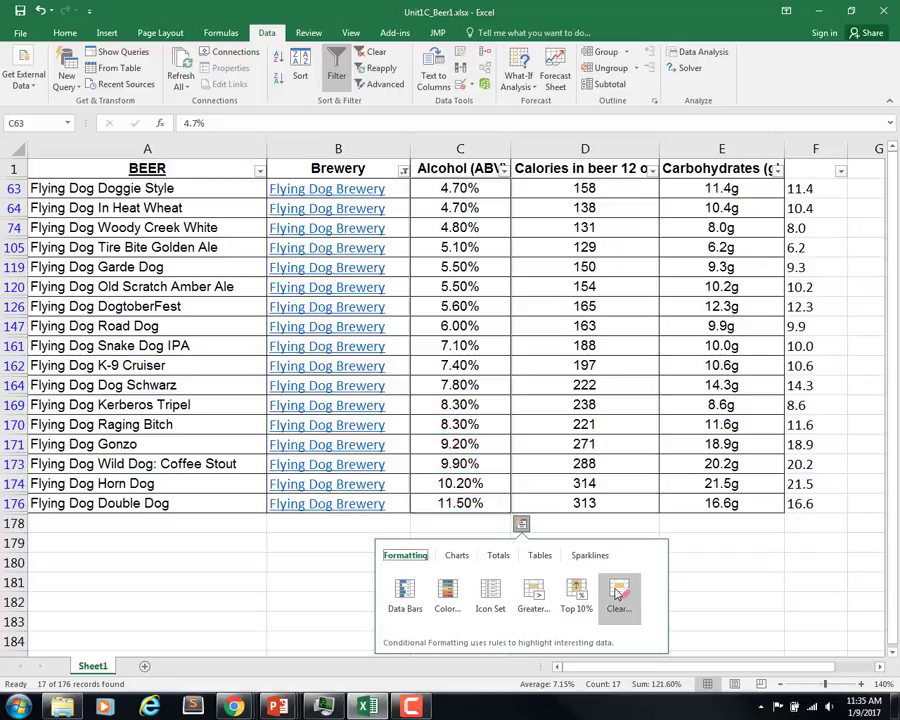
# Step: Preview the Charts, Totals, Tables and Sparklines options of Quick Analysis for the Alcohol (ABV) values, and close it without applying any
pyautogui.click(455, 556)
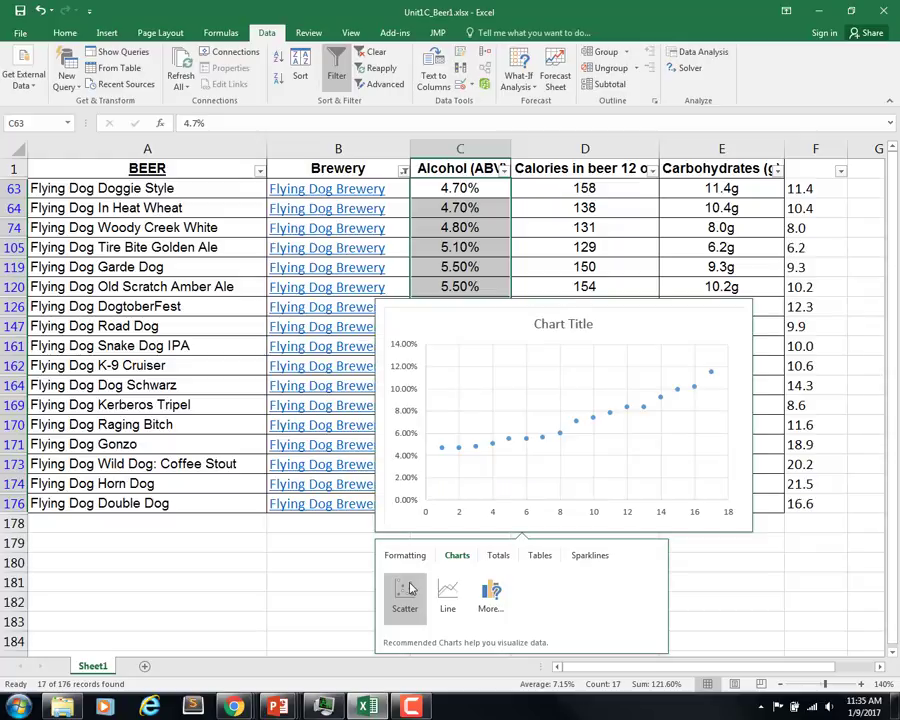
pyautogui.click(496, 556)
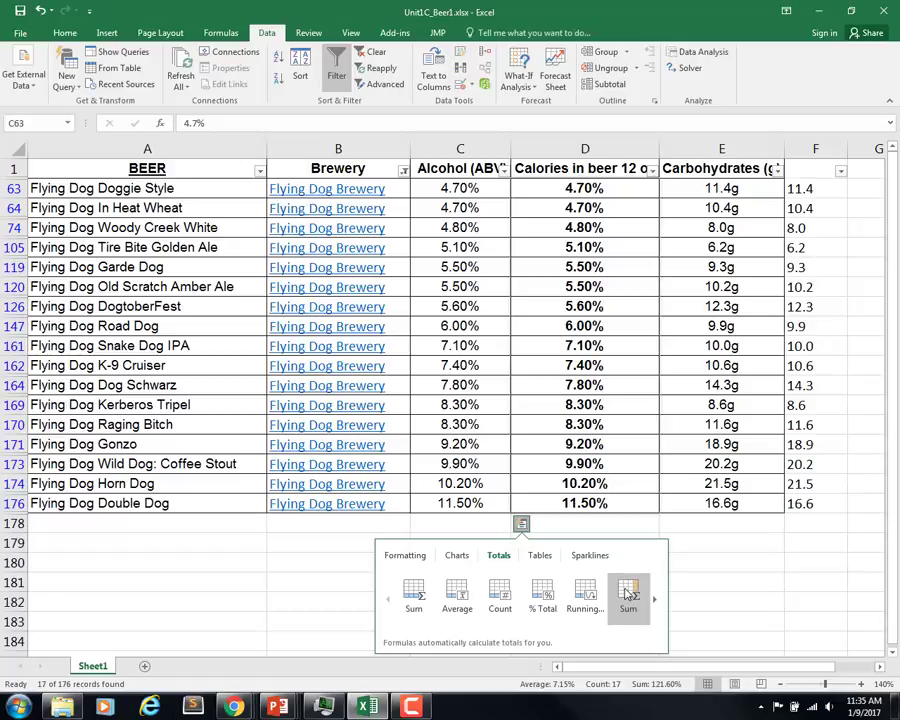
pyautogui.click(532, 558)
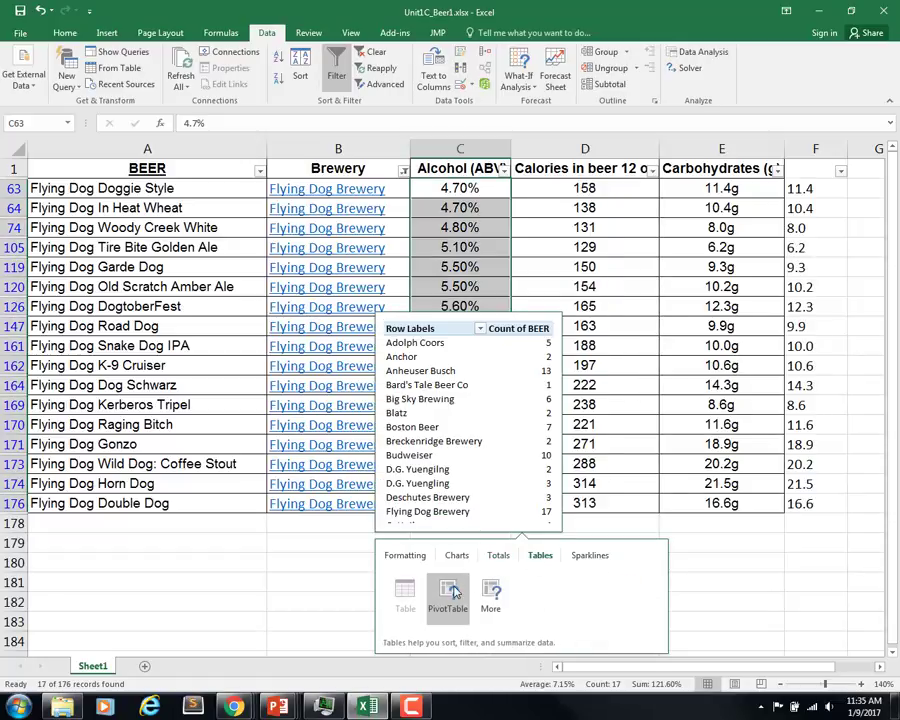
pyautogui.click(581, 556)
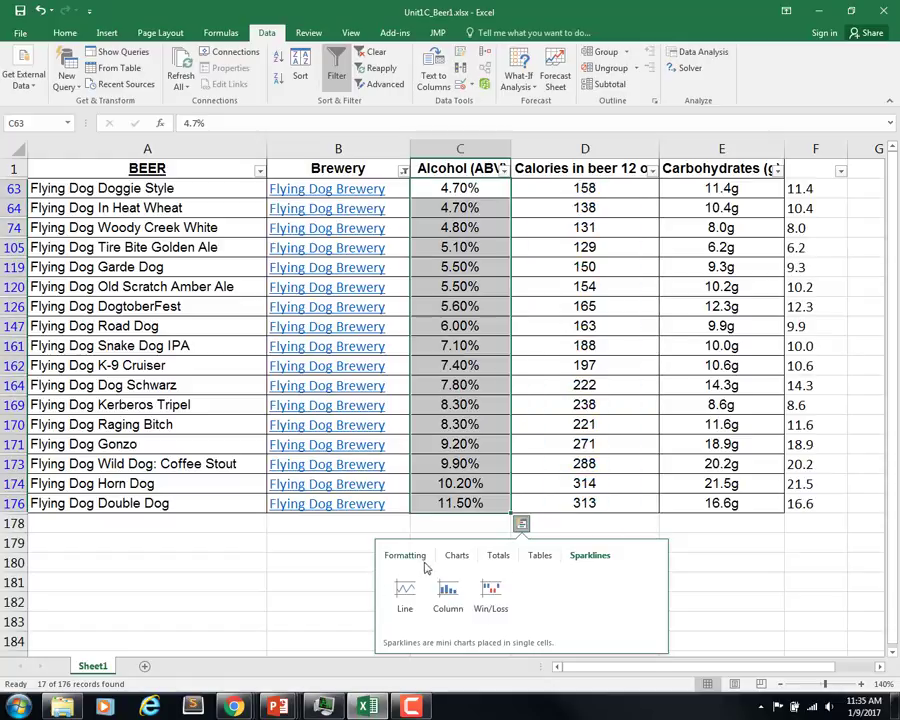
pyautogui.click(459, 528)
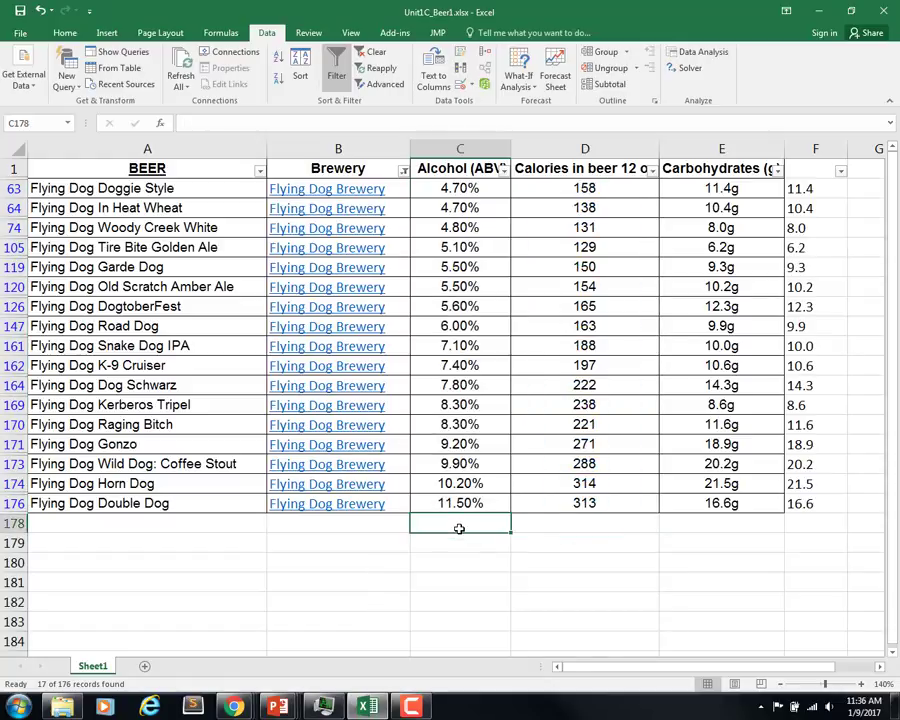